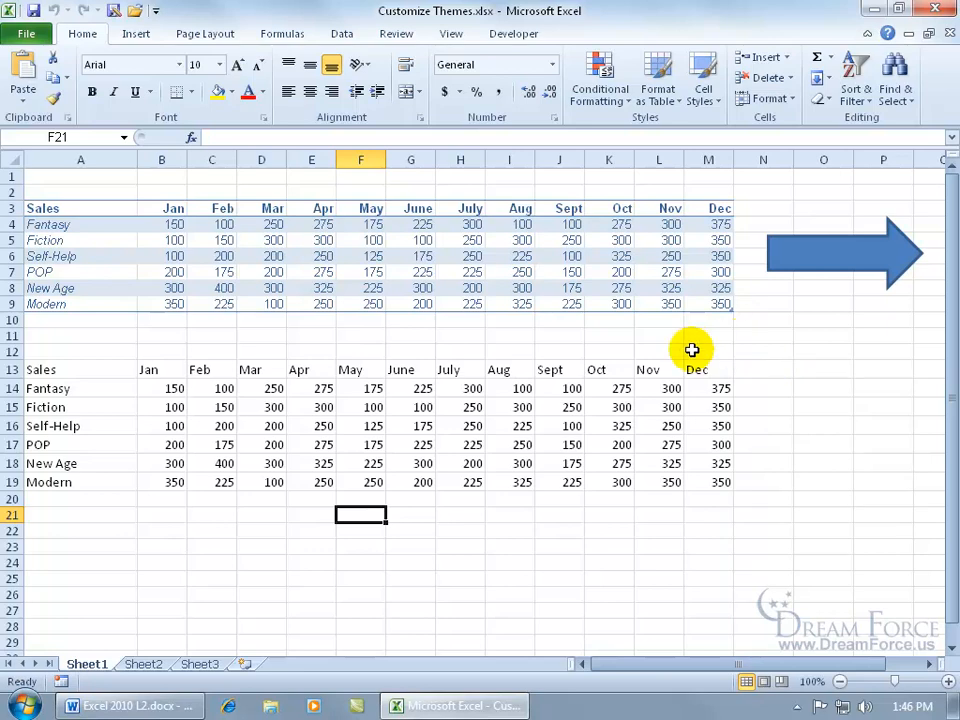
Create a new theme colour set with Text/Background - Dark 1 in red and Accent 1 in dark orange
{"action": "left_click", "coordinate": [222, 36]}
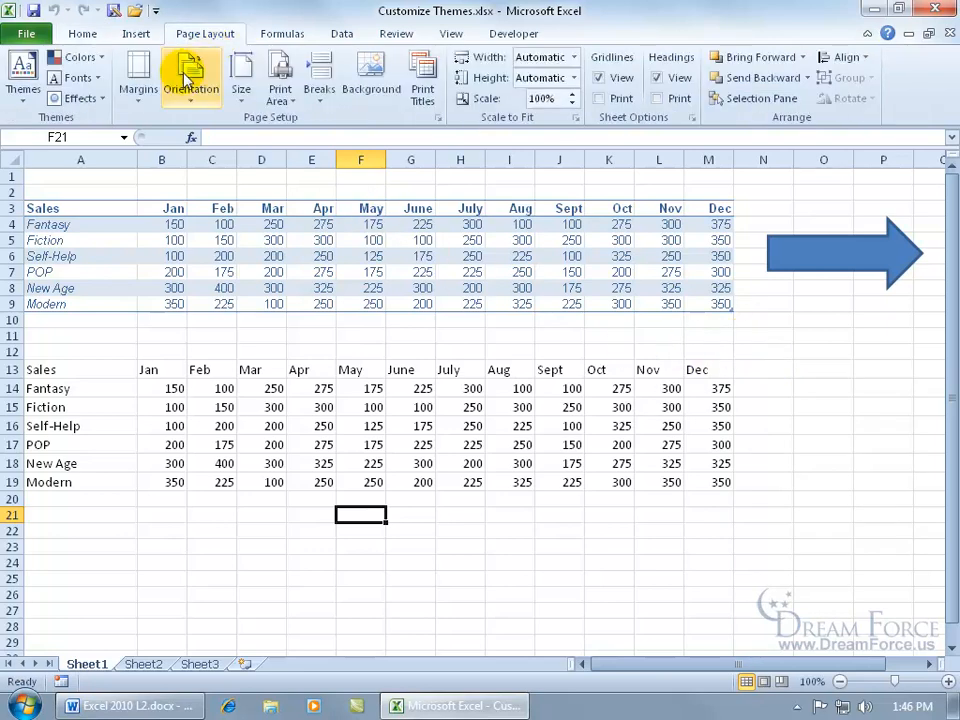
{"action": "left_click", "coordinate": [24, 95]}
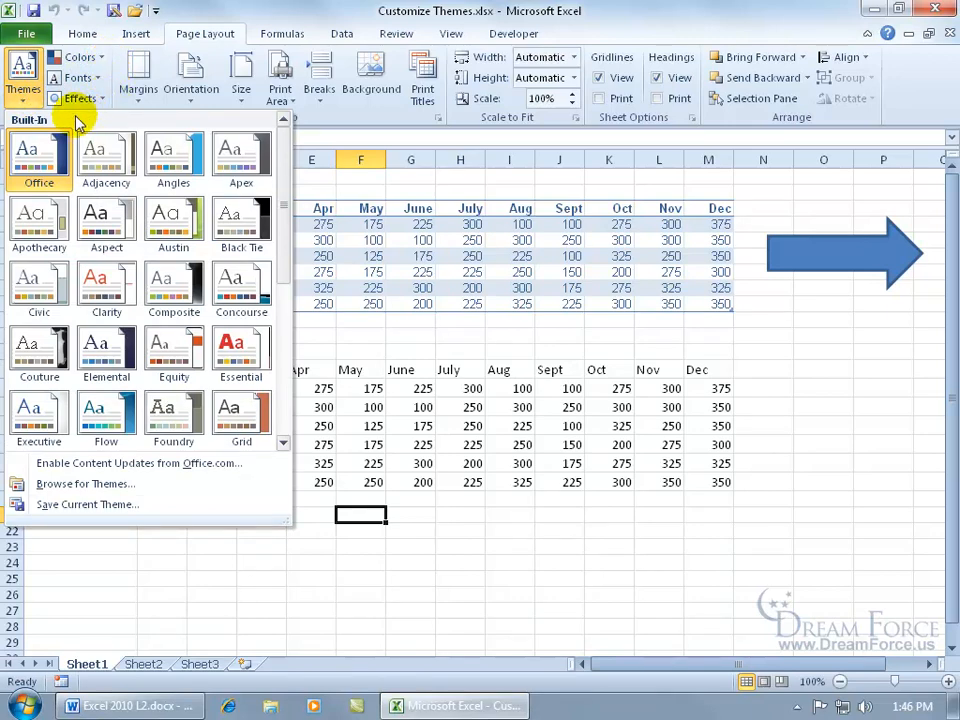
{"action": "left_click", "coordinate": [112, 68]}
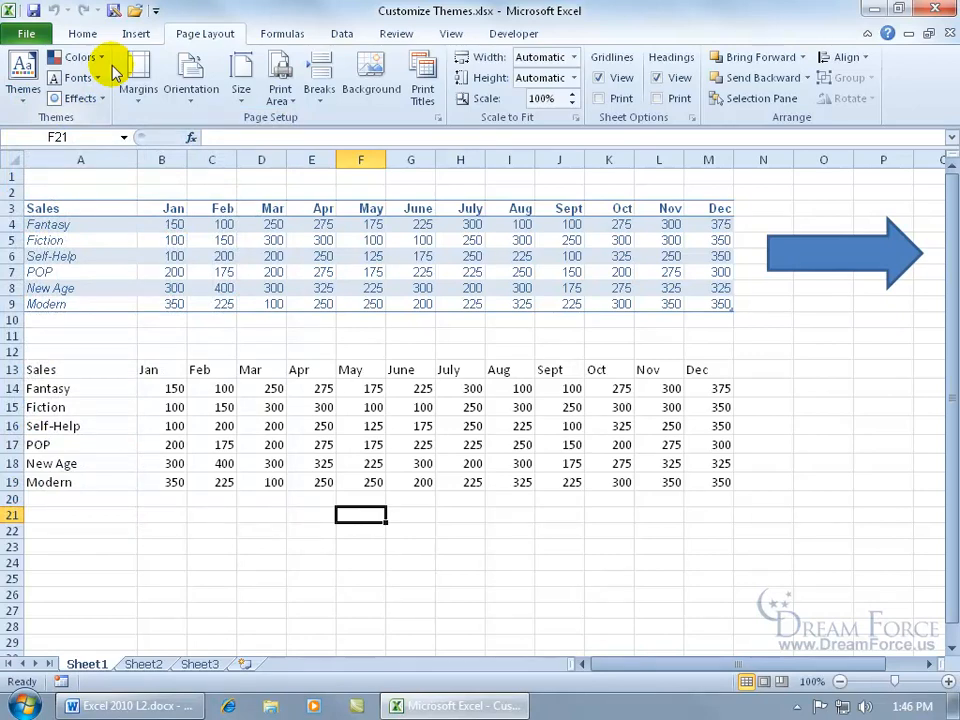
{"action": "left_click", "coordinate": [107, 62]}
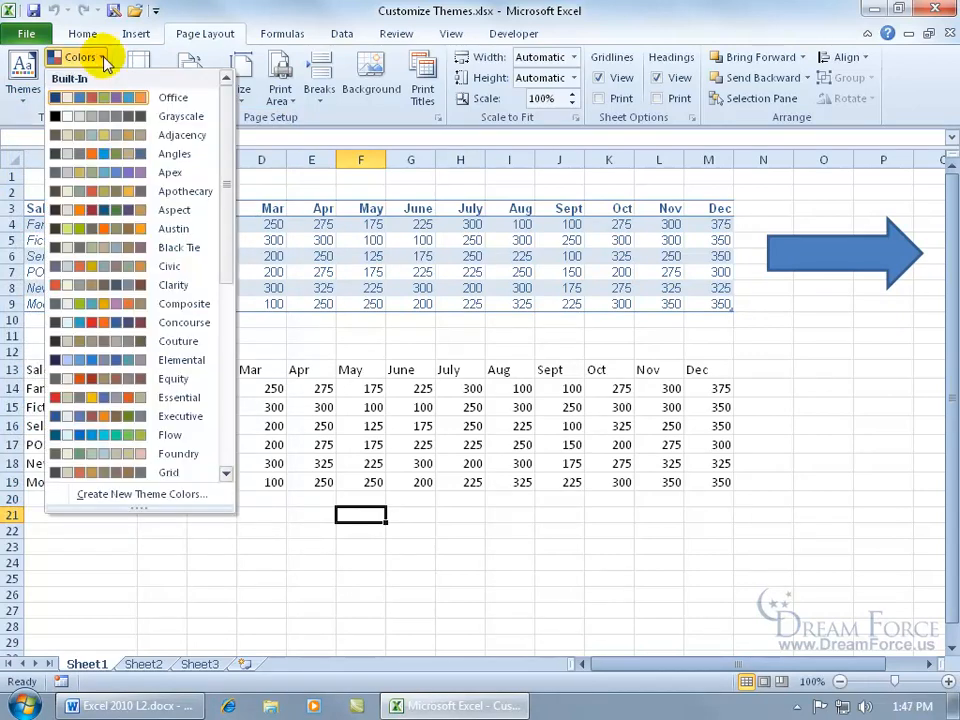
{"action": "left_click", "coordinate": [155, 494]}
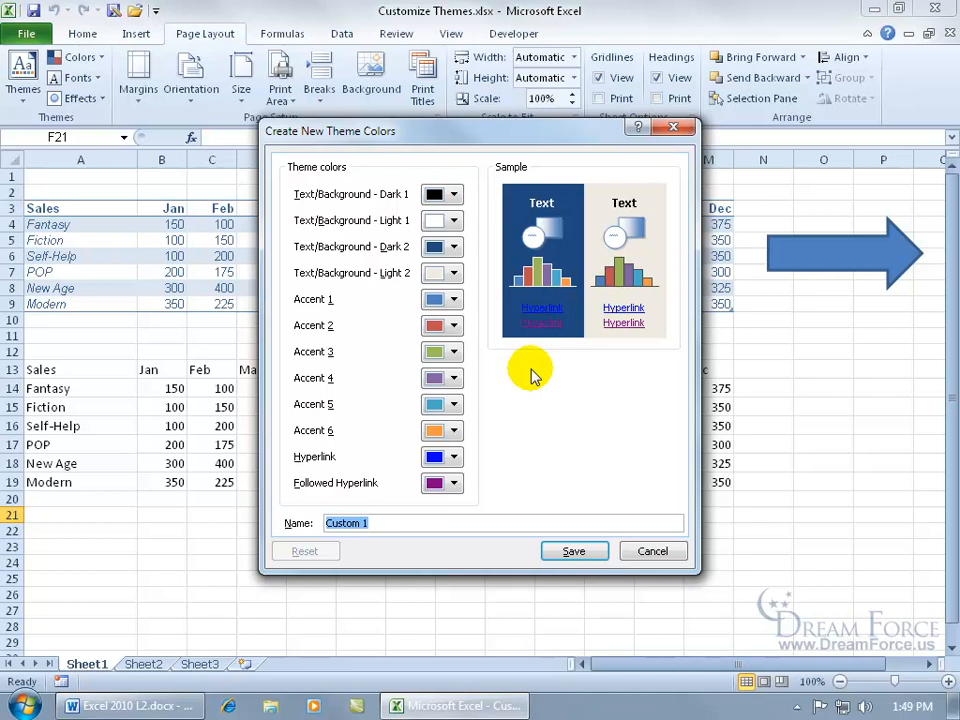
{"action": "left_click", "coordinate": [453, 196]}
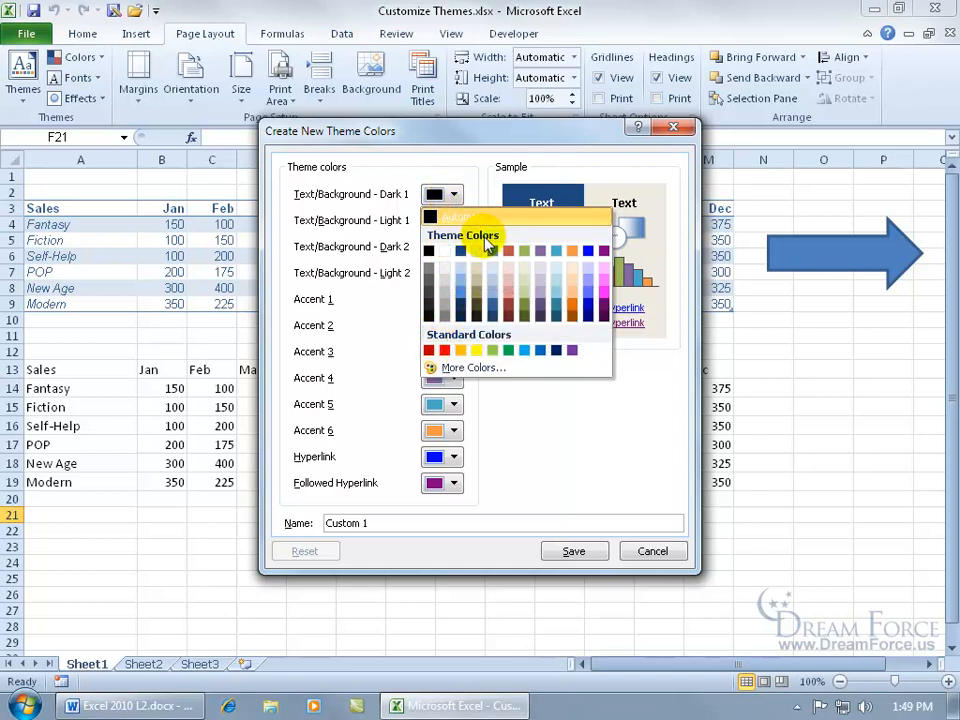
{"action": "left_click", "coordinate": [445, 352]}
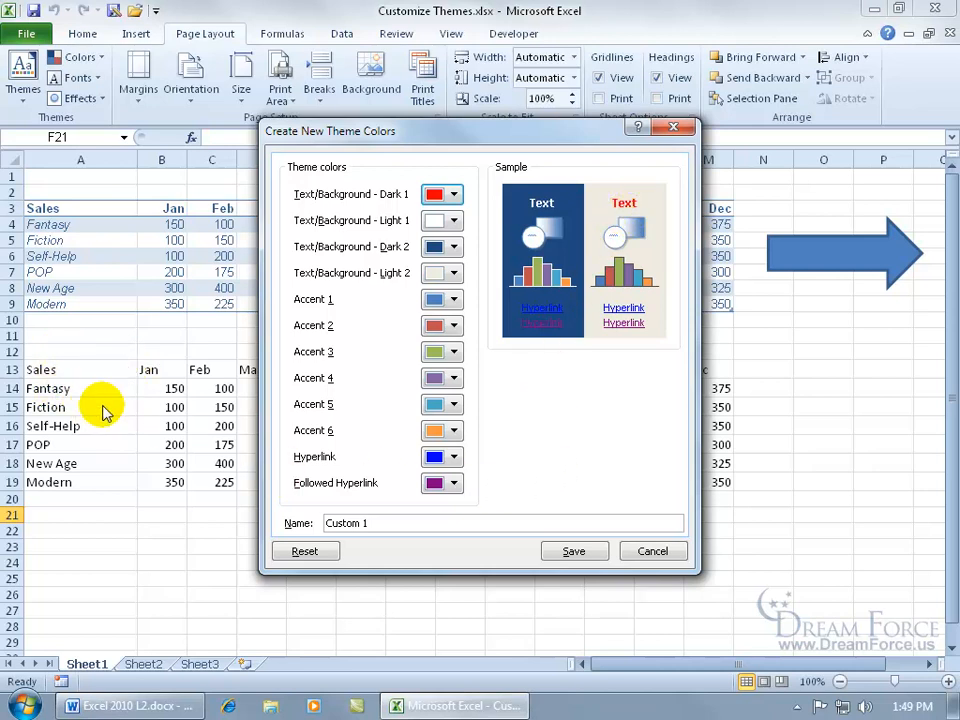
{"action": "left_click", "coordinate": [452, 302]}
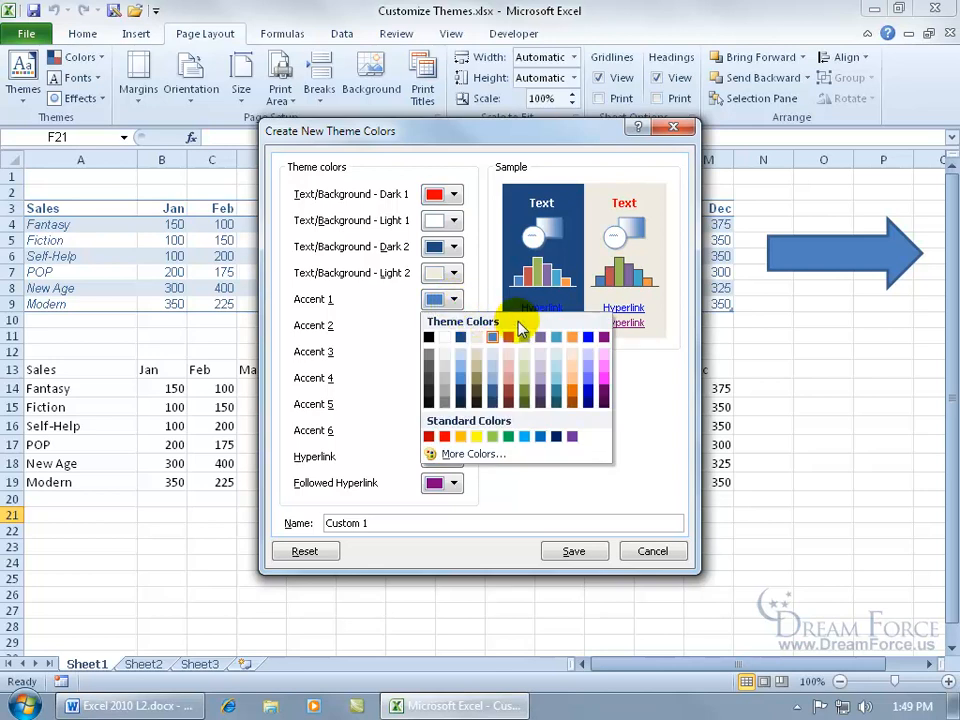
{"action": "left_click", "coordinate": [572, 391]}
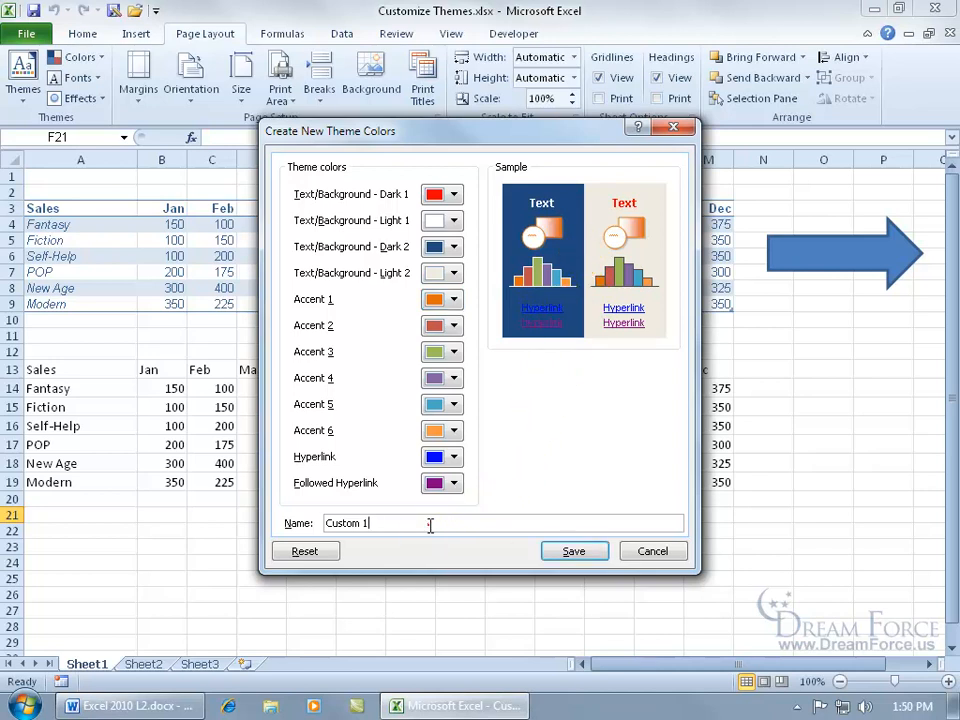
Name the custom colour set "My Spiffy Theme Colors" and save it
{"action": "left_click_drag", "start_coordinate": [428, 522], "coordinate": [302, 528]}
{"action": "key", "text": "BackSpace"}
{"action": "type", "text": "My Spiffy Theme Colors"}
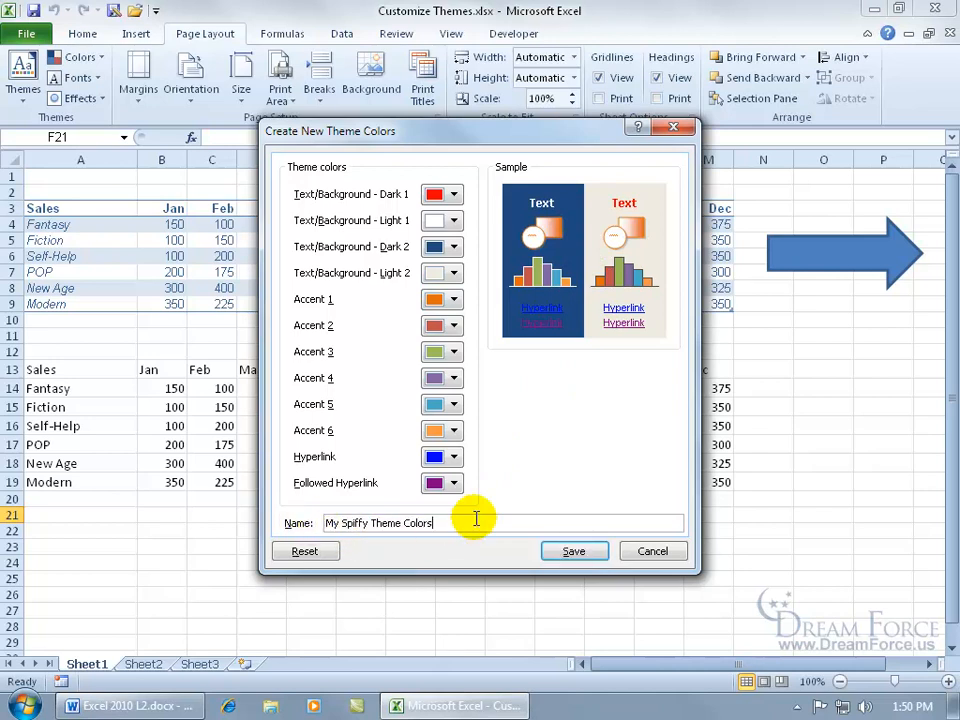
{"action": "left_click", "coordinate": [574, 552]}
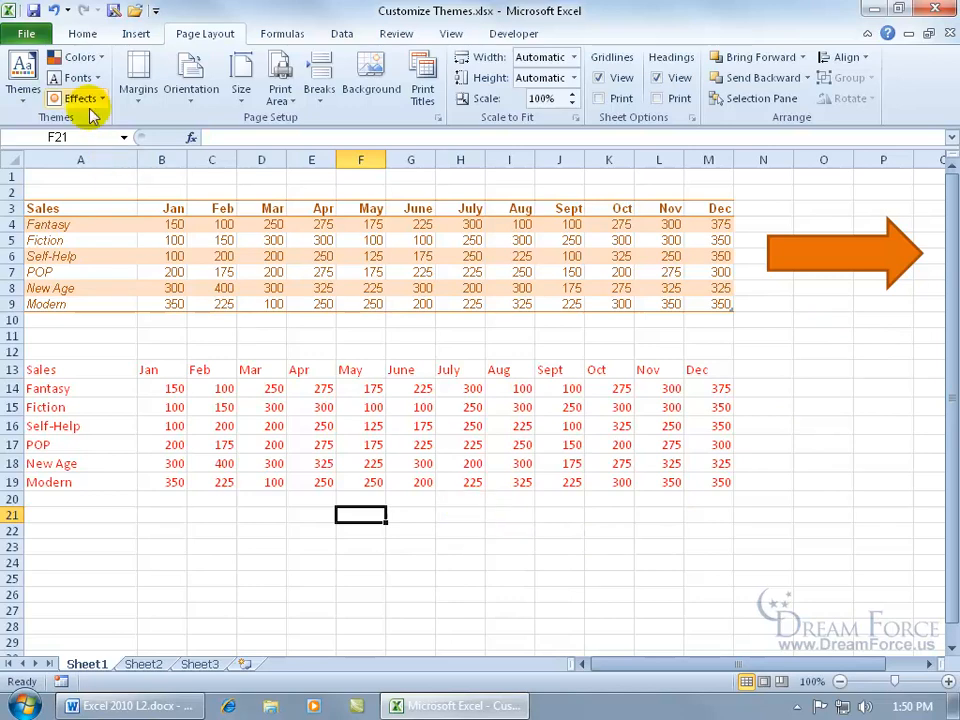
Check the edit and delete options available for the custom colour set My Spiffy Theme Colors
{"action": "left_click", "coordinate": [90, 57]}
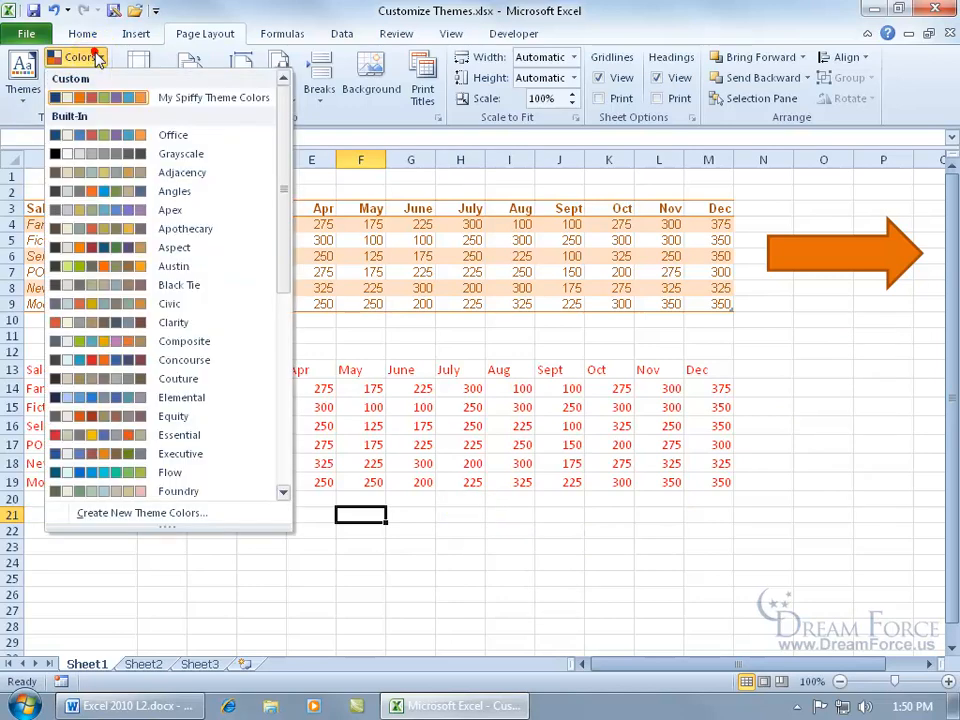
{"action": "right_click", "coordinate": [130, 99]}
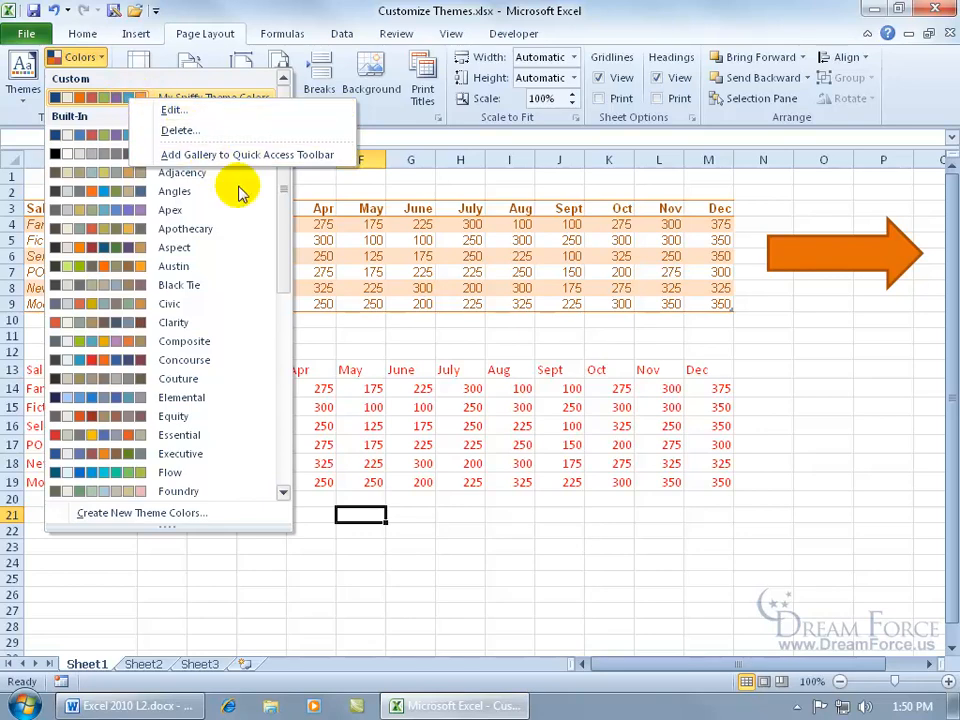
{"action": "left_click", "coordinate": [463, 344]}
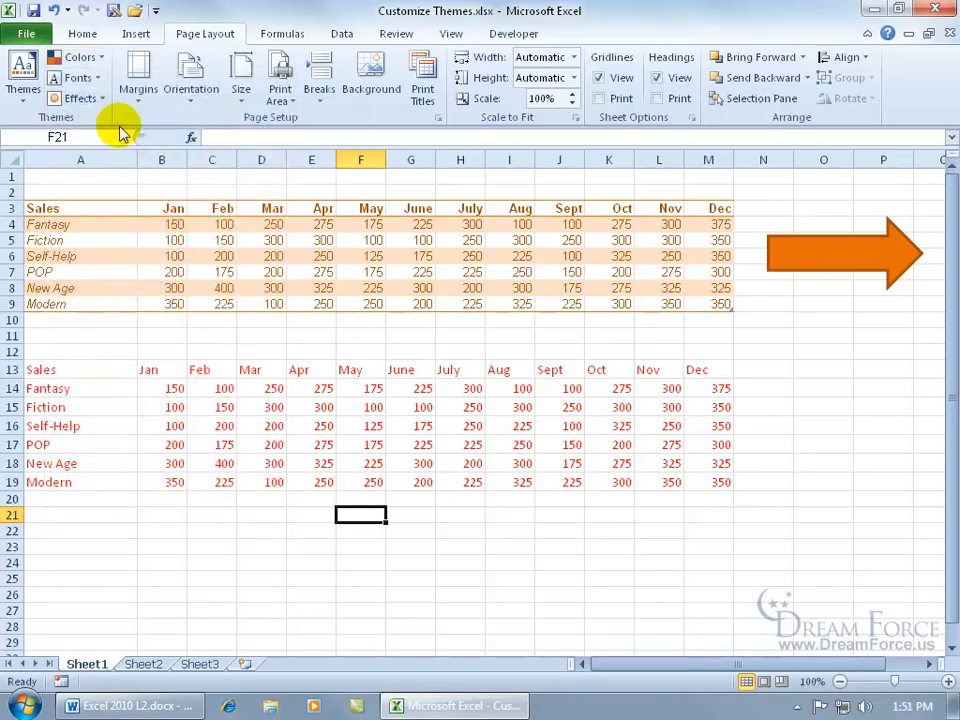
Start a new set of theme fonts with Tahoma as the heading font
{"action": "left_click", "coordinate": [97, 79]}
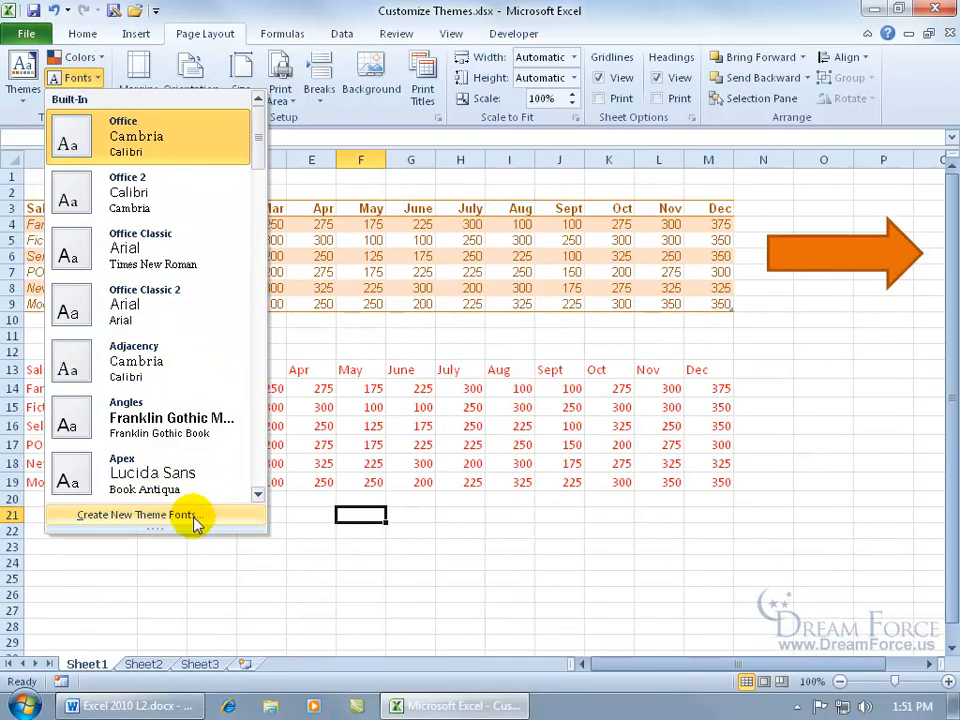
{"action": "left_click", "coordinate": [170, 517]}
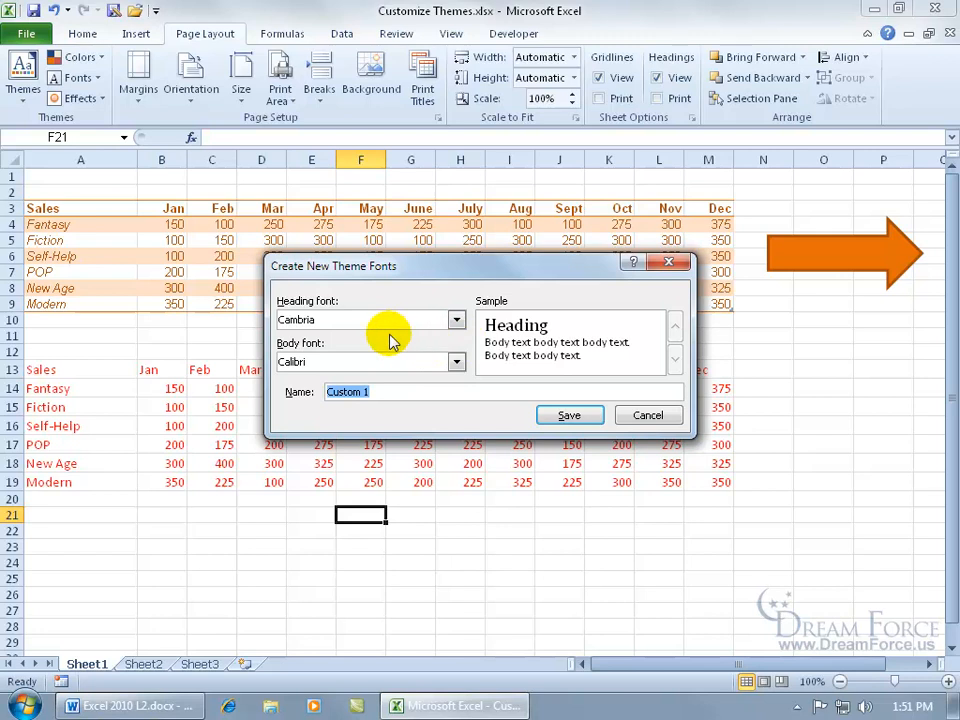
{"action": "left_click", "coordinate": [456, 320]}
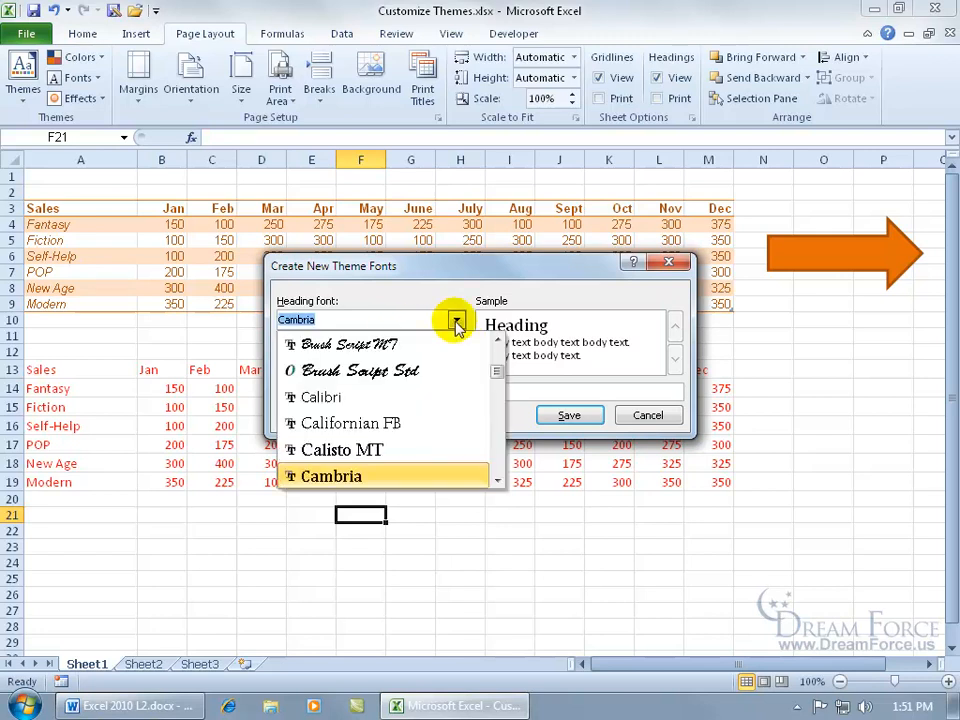
{"action": "left_click", "coordinate": [361, 320]}
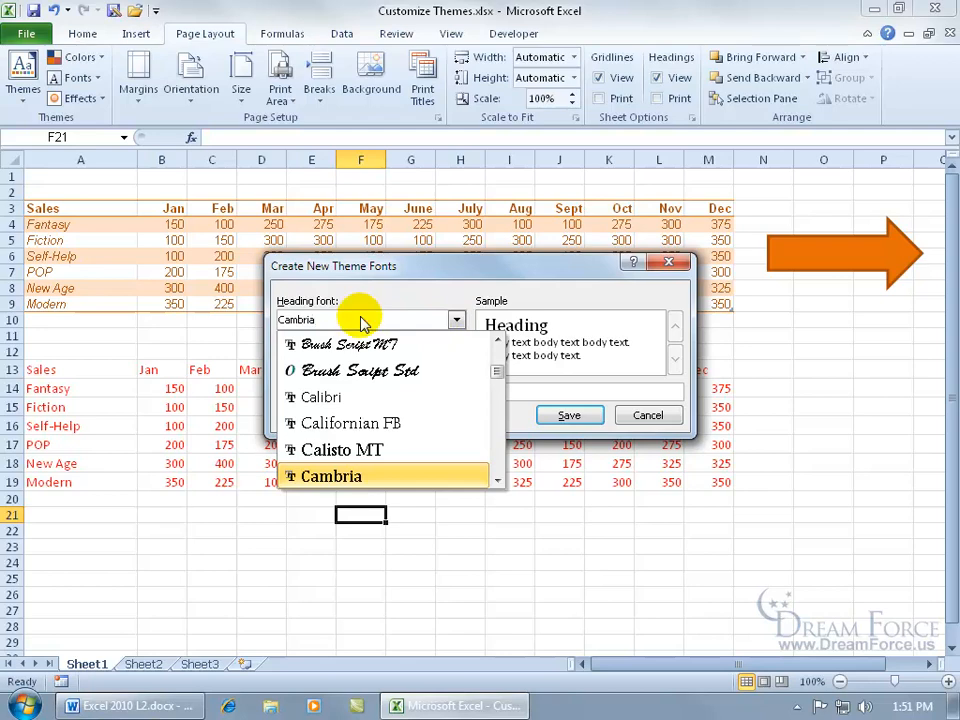
{"action": "key", "text": "BackSpace"}
{"action": "key", "text": "BackSpace"}
{"action": "key", "text": "BackSpace"}
{"action": "key", "text": "BackSpace"}
{"action": "key", "text": "BackSpace"}
{"action": "key", "text": "BackSpace"}
{"action": "key", "text": "BackSpace"}
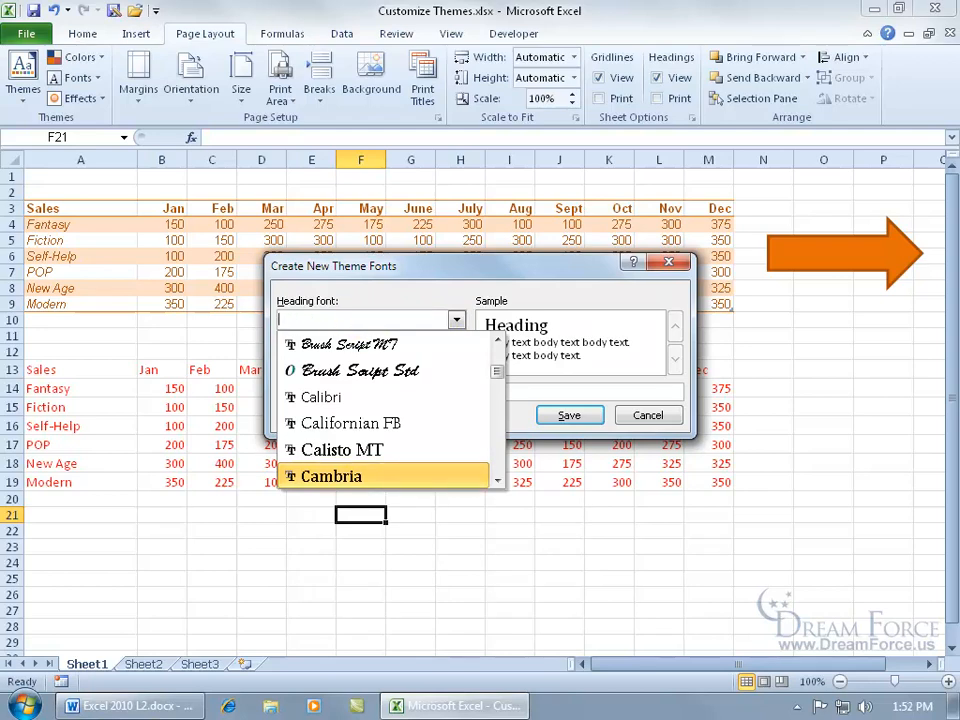
{"action": "type", "text": "Tahoma"}
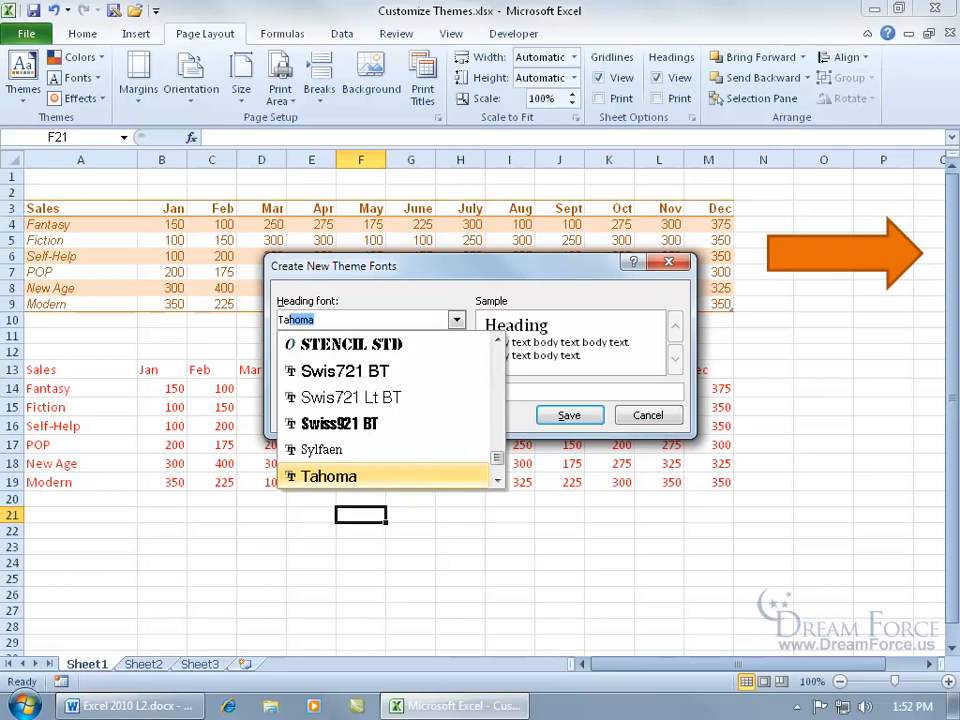
{"action": "key", "text": "Tab"}
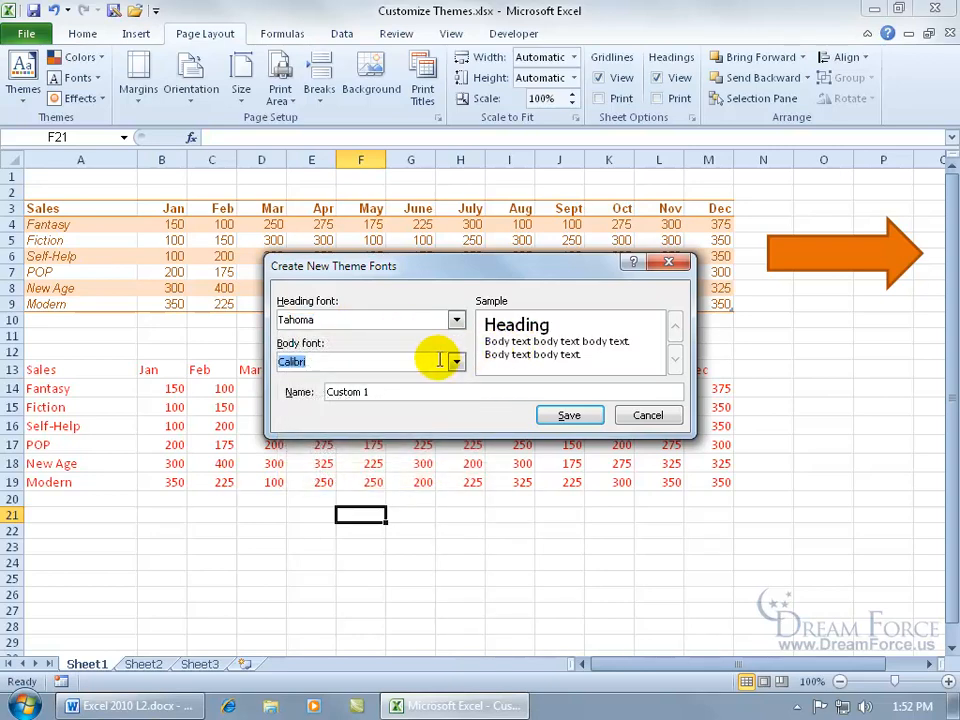
Set the body font to Comic Sans MS and save the font set as "My Spiffy Font"
{"action": "type", "text": "C"}
{"action": "type", "text": "omic Sans MS"}
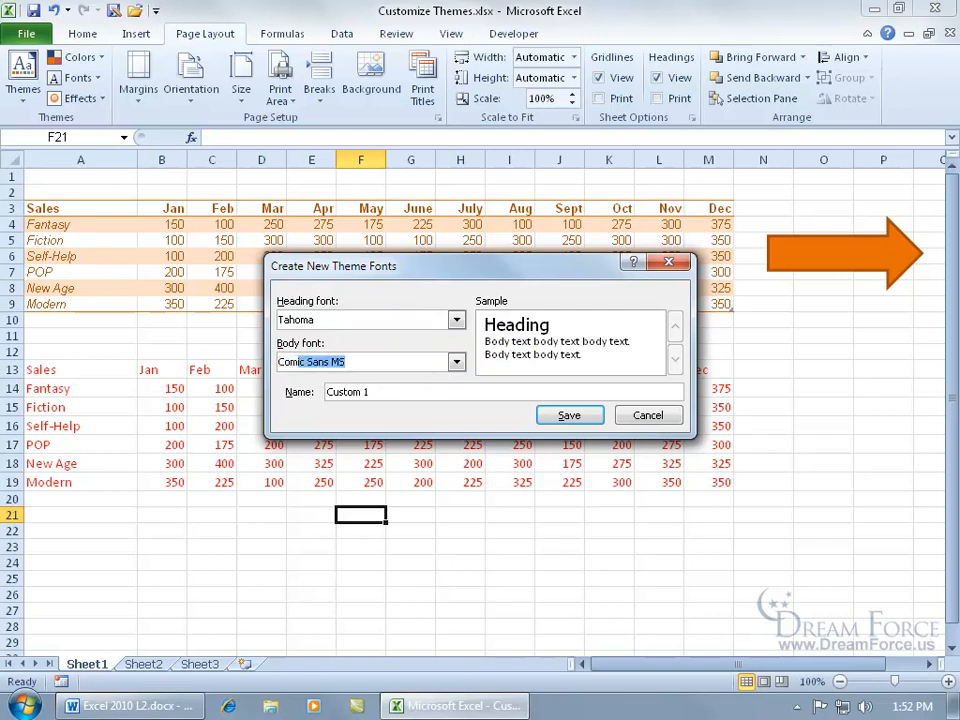
{"action": "key", "text": "Tab"}
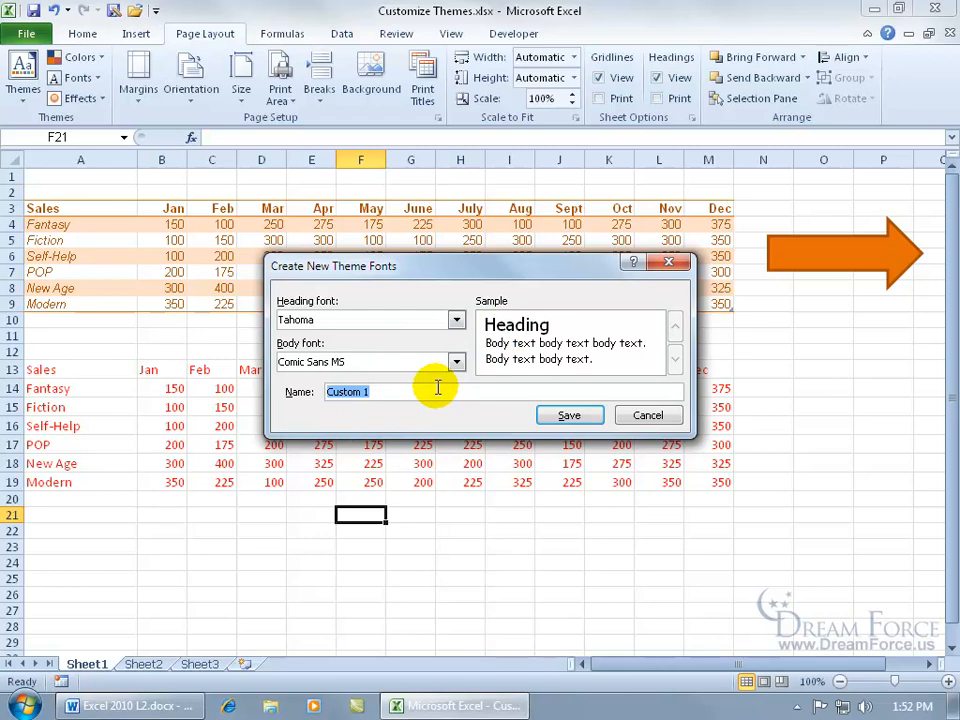
{"action": "type", "text": "My Spiffy Font"}
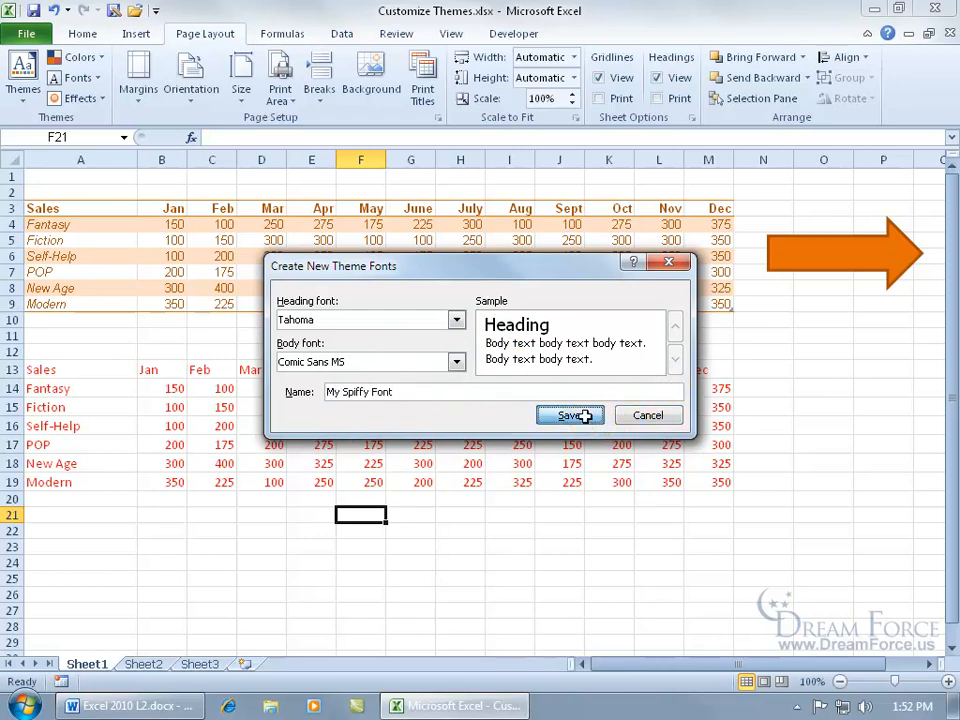
{"action": "left_click", "coordinate": [585, 416]}
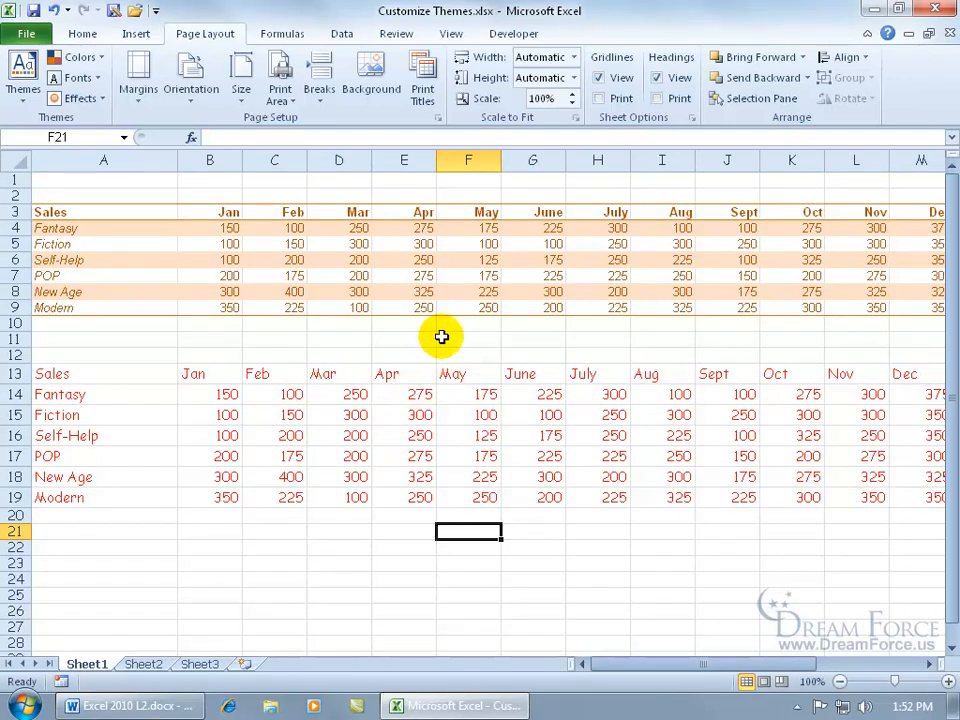
Review the sheet in the new fonts and check the edit and delete options for My Spiffy Font
{"action": "left_click", "coordinate": [423, 276]}
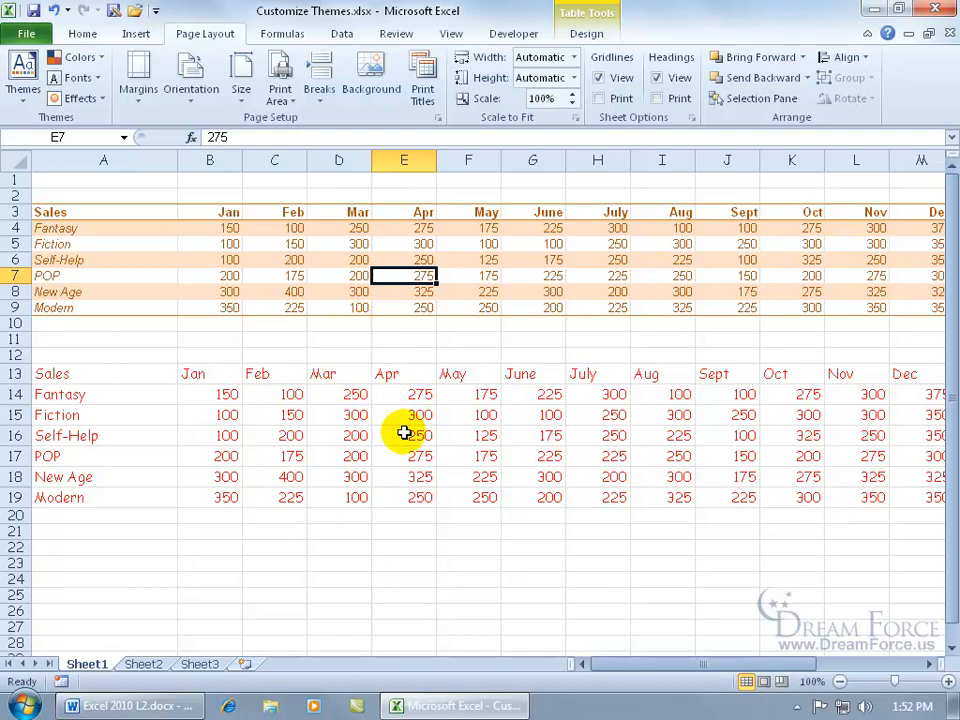
{"action": "left_click_drag", "start_coordinate": [664, 664], "coordinate": [710, 671]}
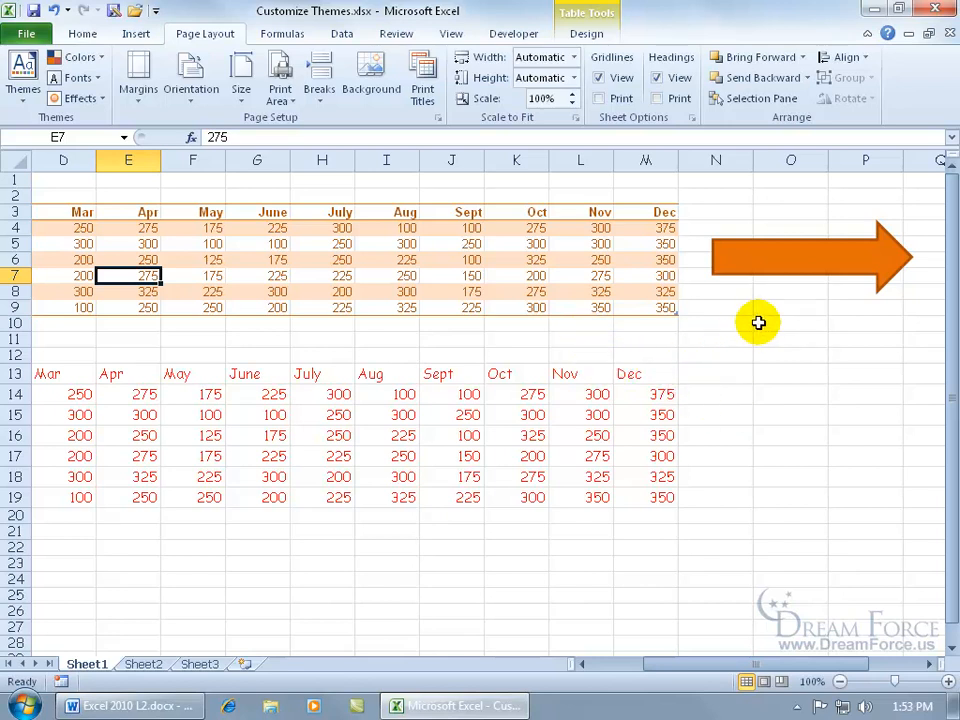
{"action": "left_click", "coordinate": [85, 78]}
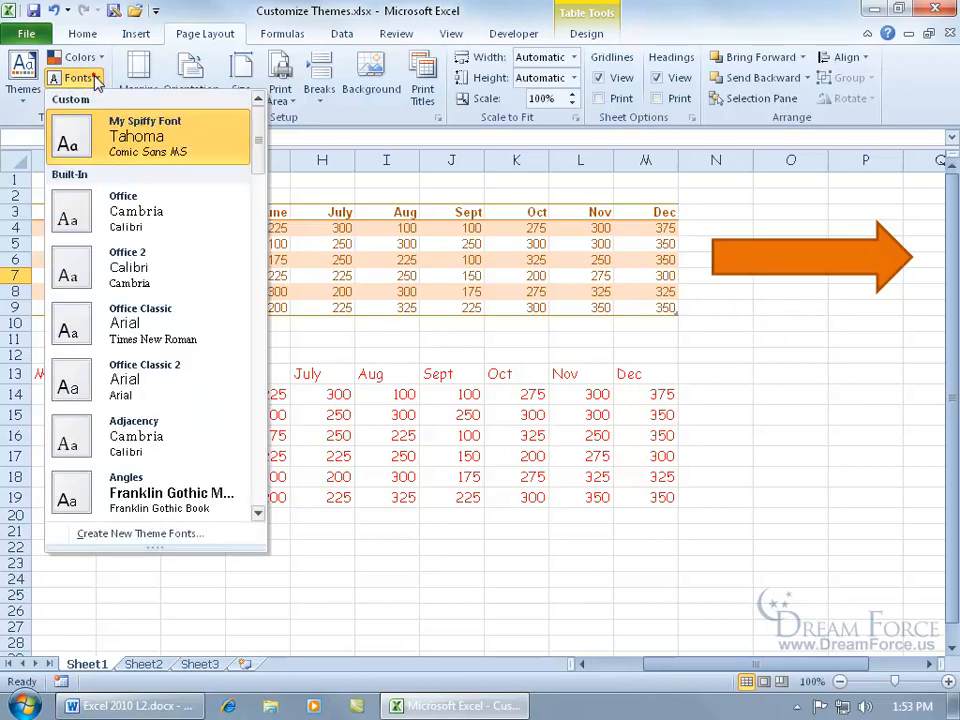
{"action": "right_click", "coordinate": [130, 130]}
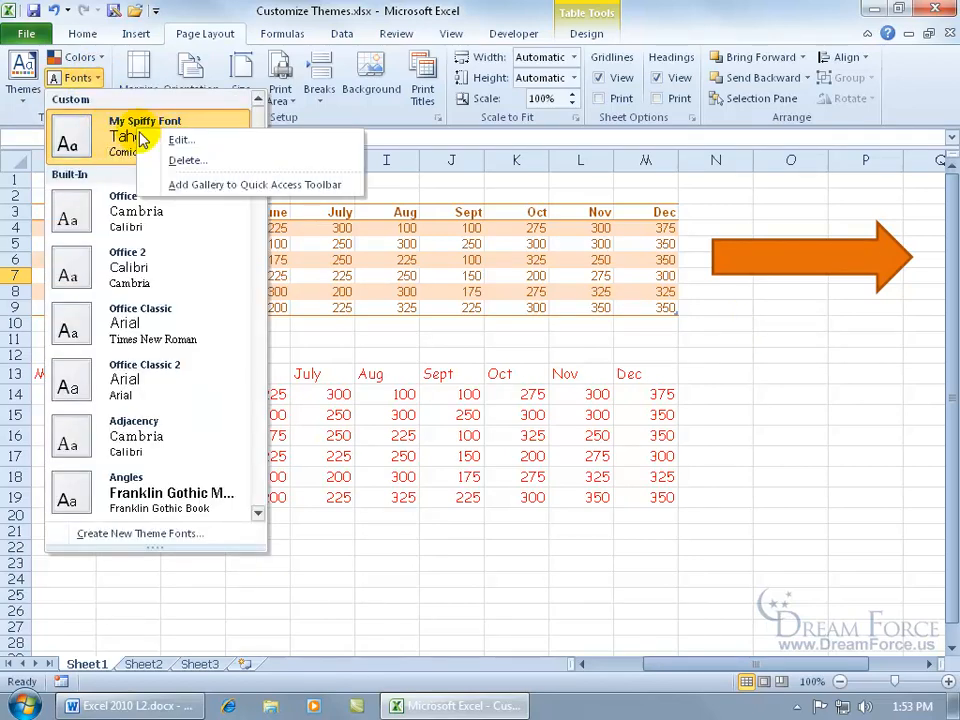
{"action": "left_click", "coordinate": [103, 77]}
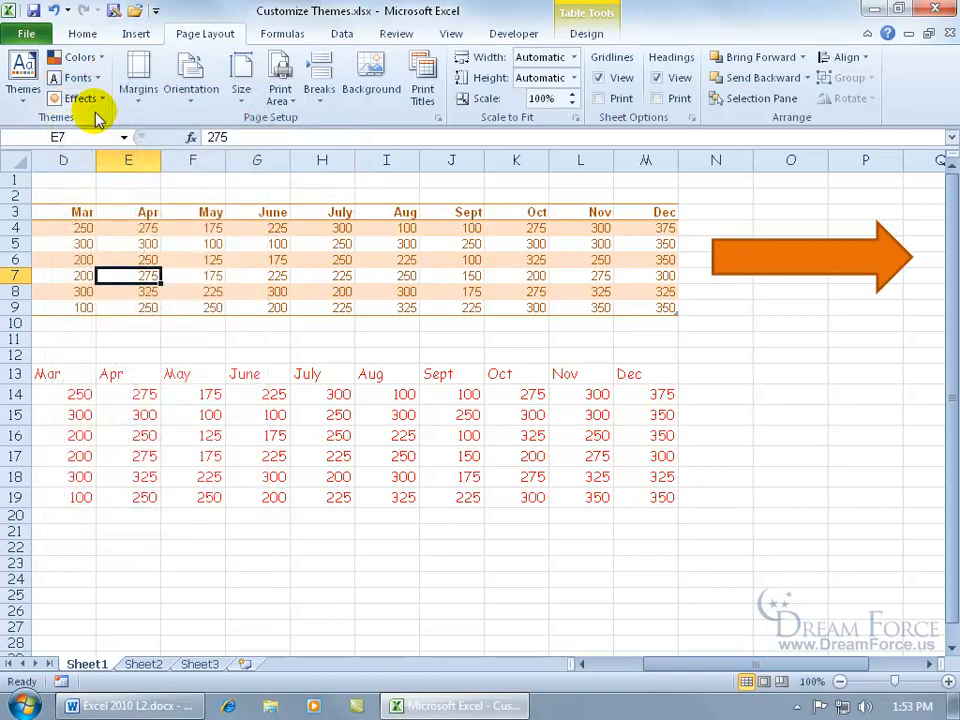
Apply the Executive theme effects to the workbook
{"action": "left_click", "coordinate": [100, 100]}
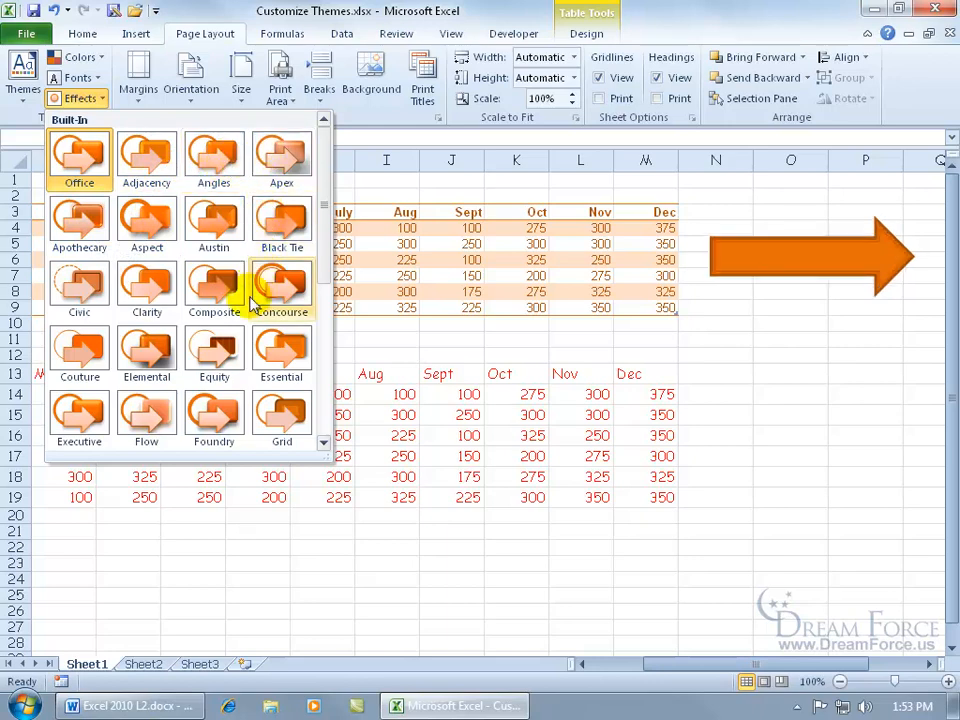
{"action": "left_click", "coordinate": [88, 405]}
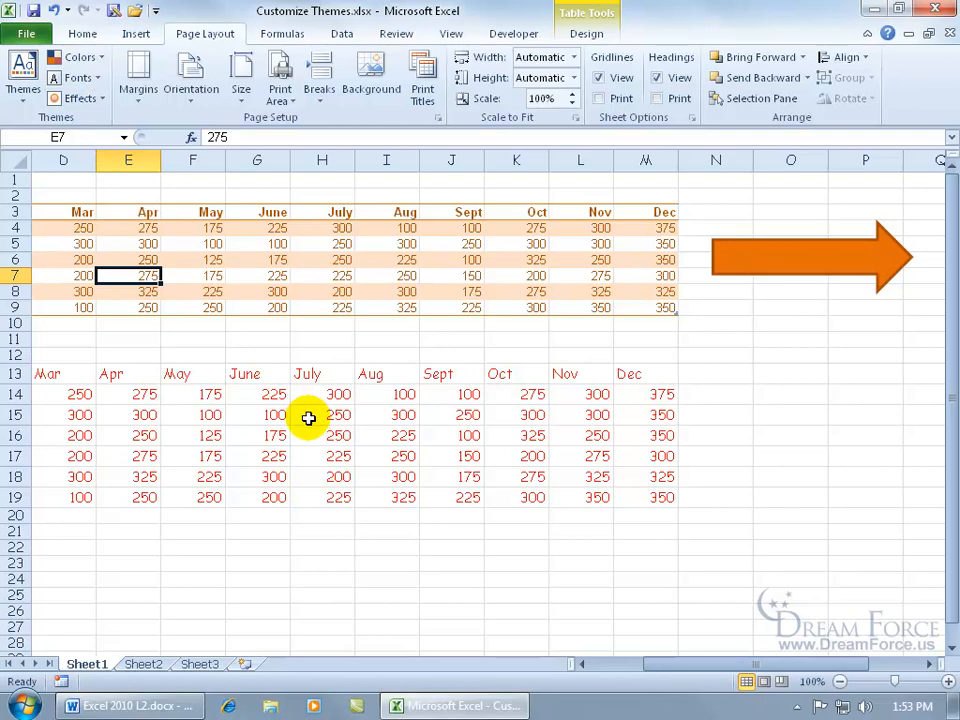
Save the current combination of colours, fonts and effects as an Office theme named "My Spiffy Theme"
{"action": "left_click", "coordinate": [22, 96]}
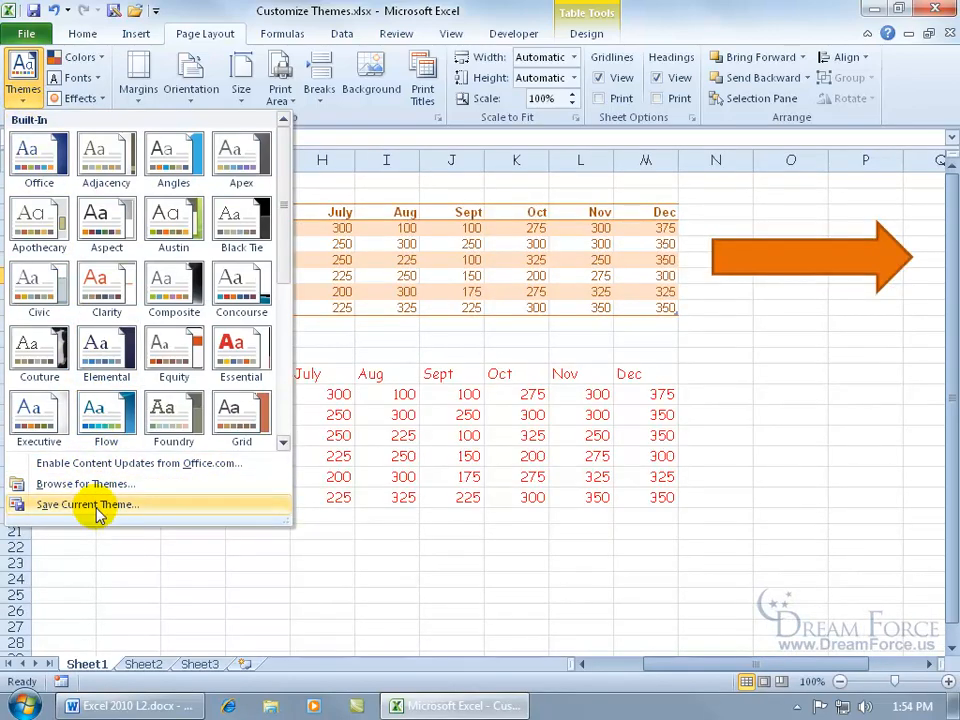
{"action": "left_click", "coordinate": [98, 513]}
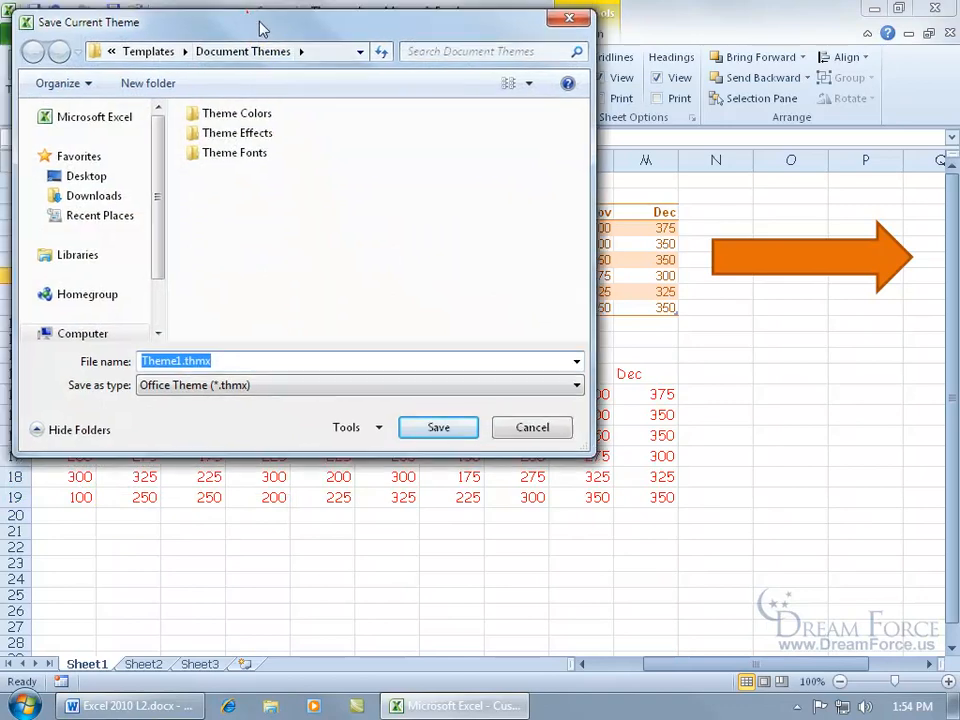
{"action": "left_click_drag", "start_coordinate": [259, 26], "coordinate": [407, 86]}
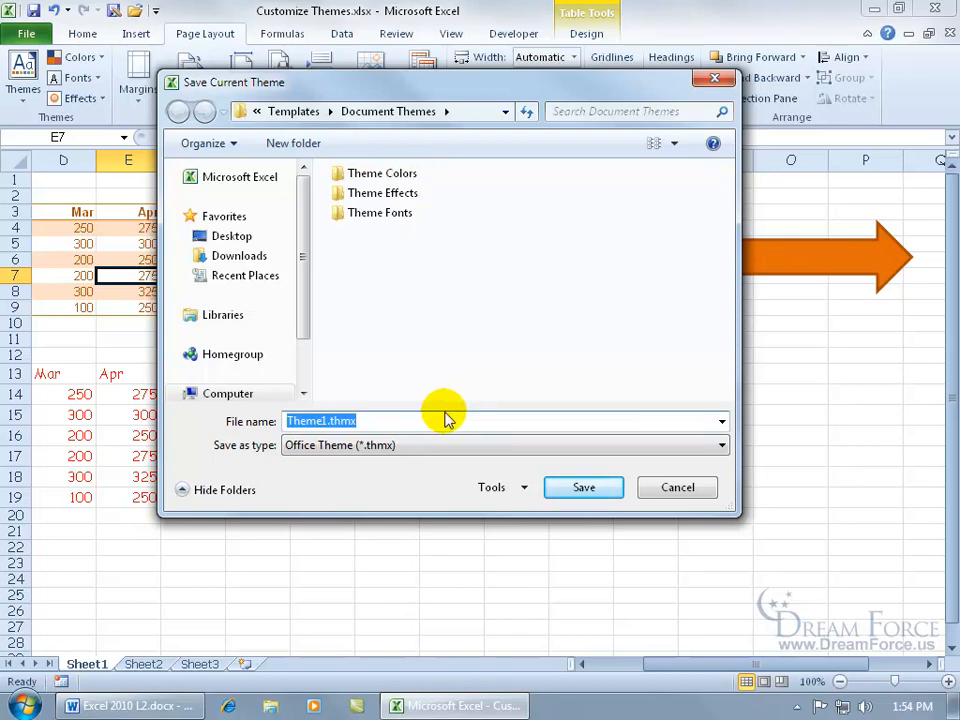
{"action": "type", "text": "My Spiffy Theme"}
{"action": "left_click", "coordinate": [587, 486]}
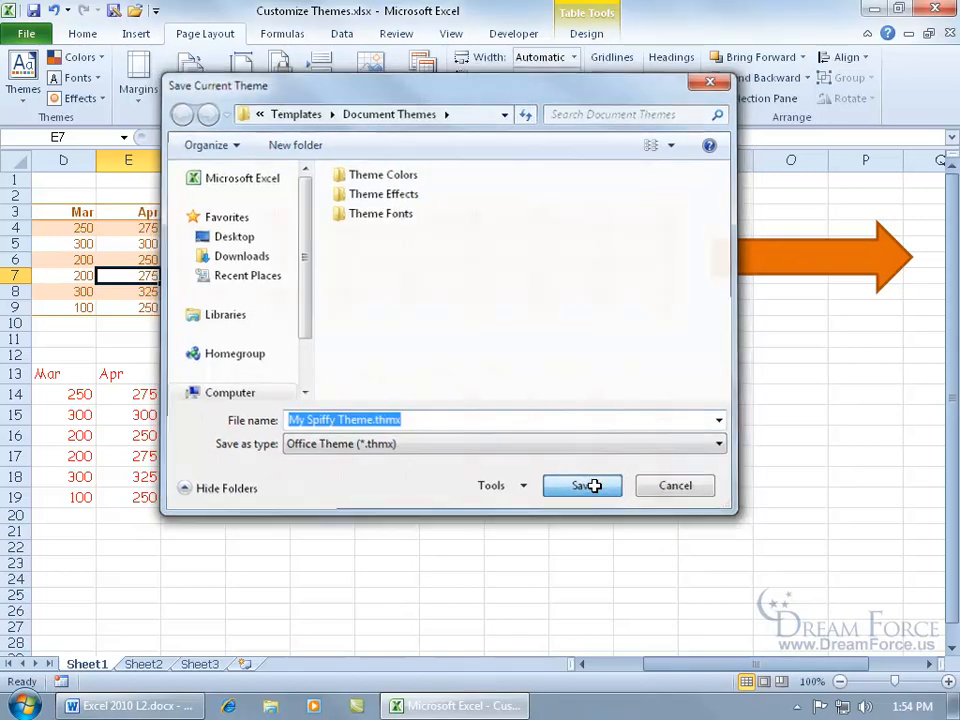
Try the built-in Adjacency theme on the workbook, and switch back to the custom My Spiffy Theme
{"action": "left_click", "coordinate": [26, 100]}
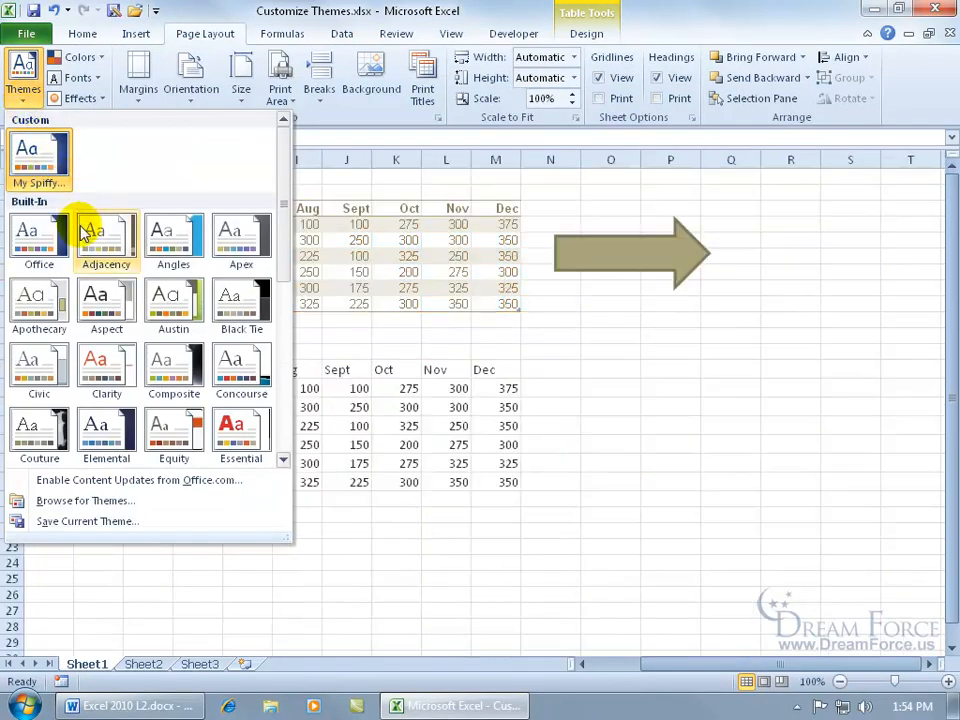
{"action": "left_click", "coordinate": [86, 229]}
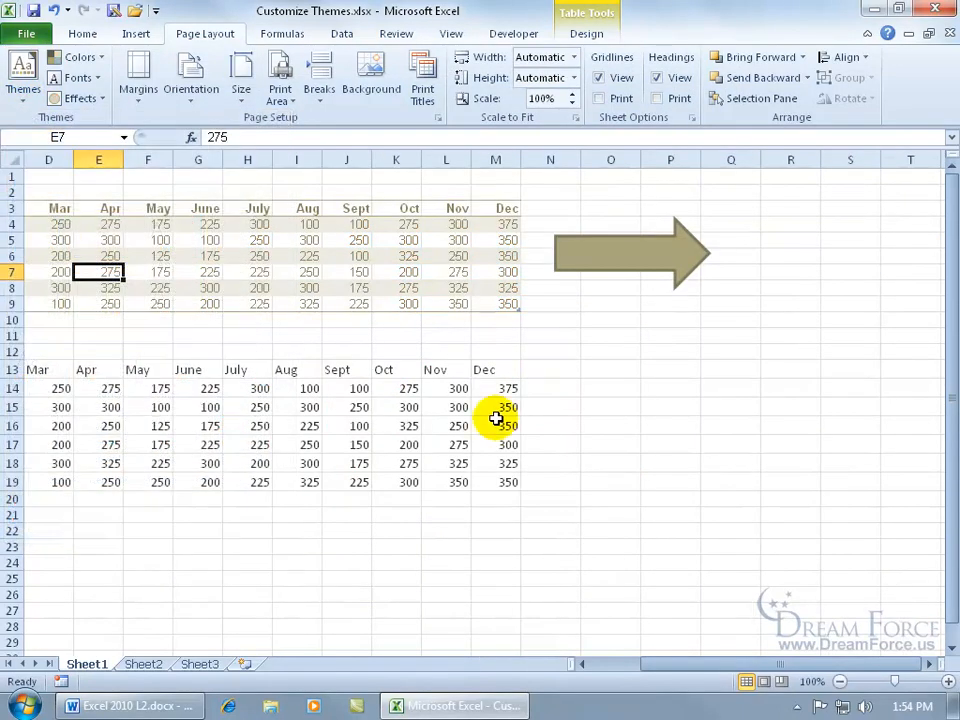
{"action": "left_click", "coordinate": [24, 72]}
{"action": "left_click", "coordinate": [30, 152]}
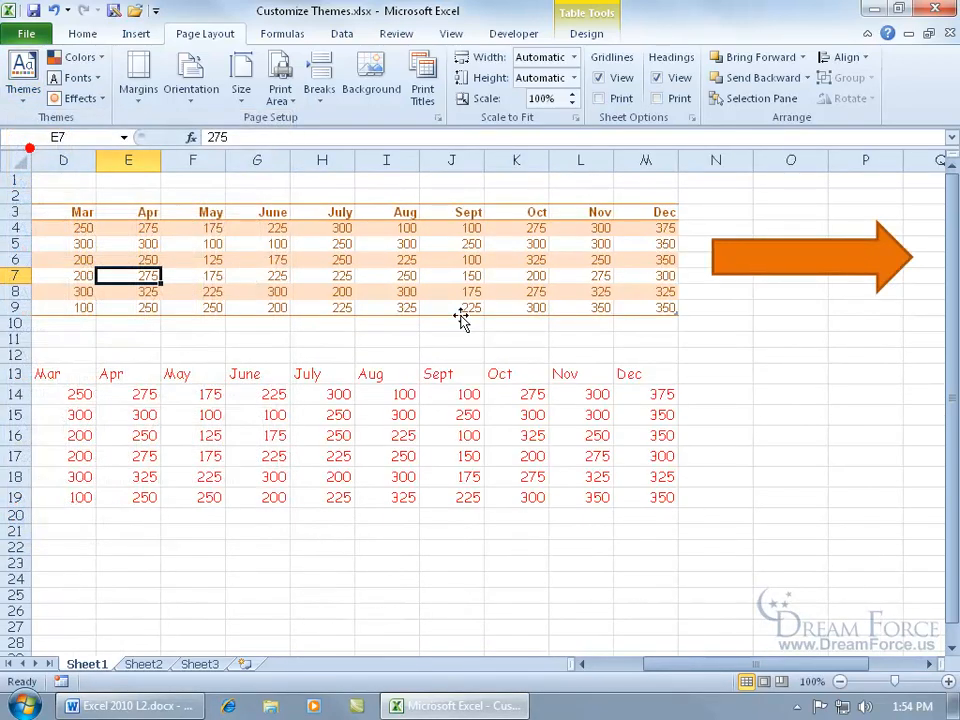
Create a new blank workbook and check its theme gallery for the custom theme
{"action": "left_click", "coordinate": [27, 36]}
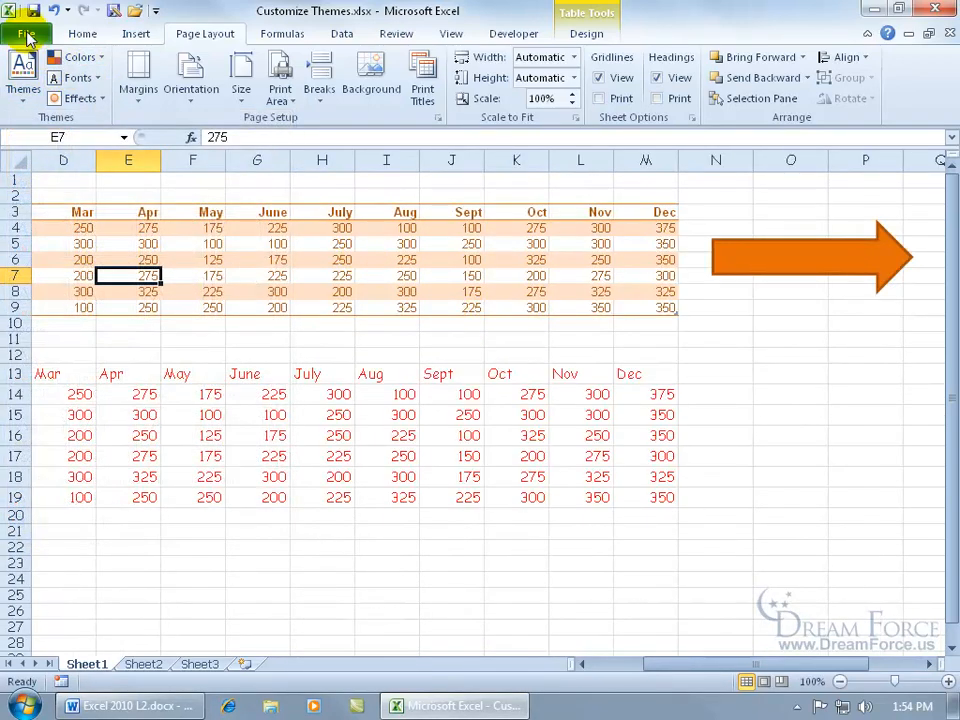
{"action": "left_click", "coordinate": [48, 248]}
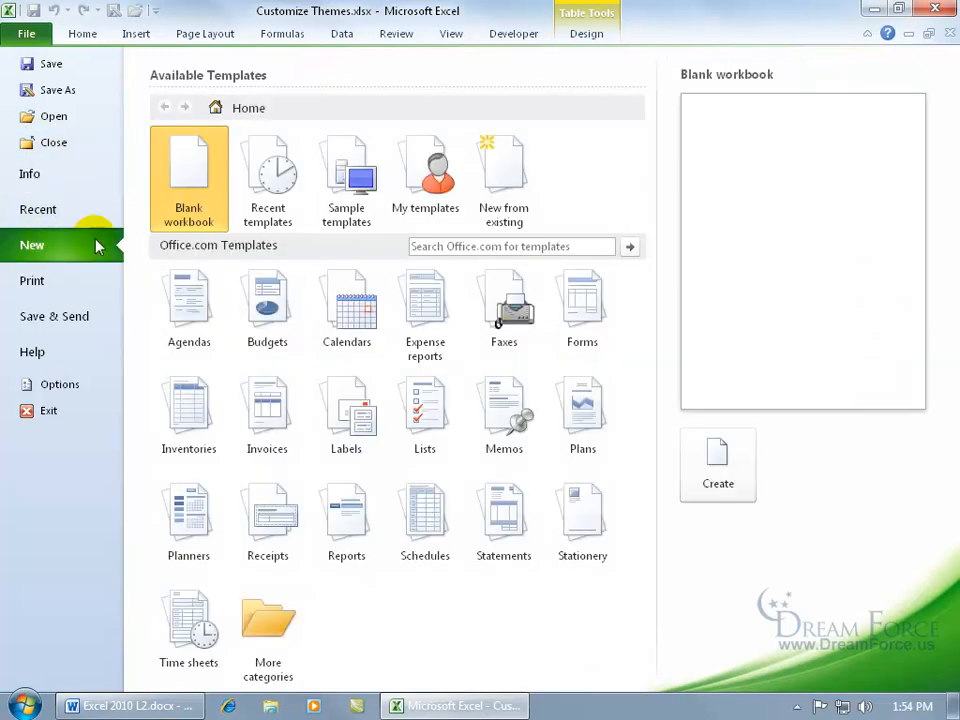
{"action": "double_click", "coordinate": [195, 170]}
{"action": "left_click", "coordinate": [21, 80]}
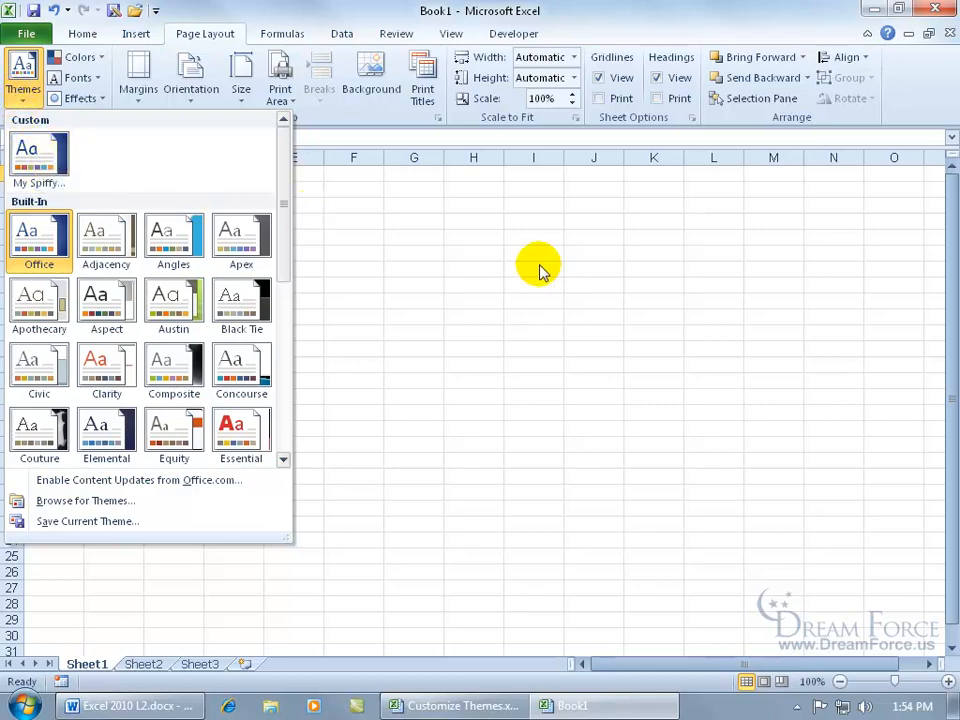
{"action": "left_click", "coordinate": [476, 255]}
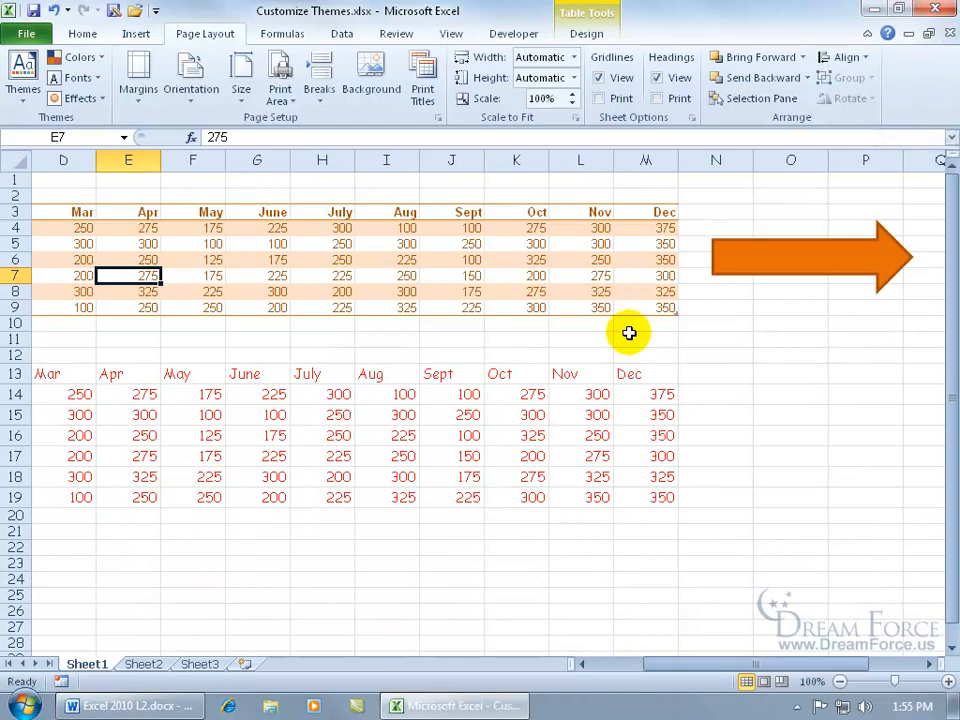
Open the management options for the custom My Spiffy Theme in the Customize Themes workbook
{"action": "left_click", "coordinate": [26, 88]}
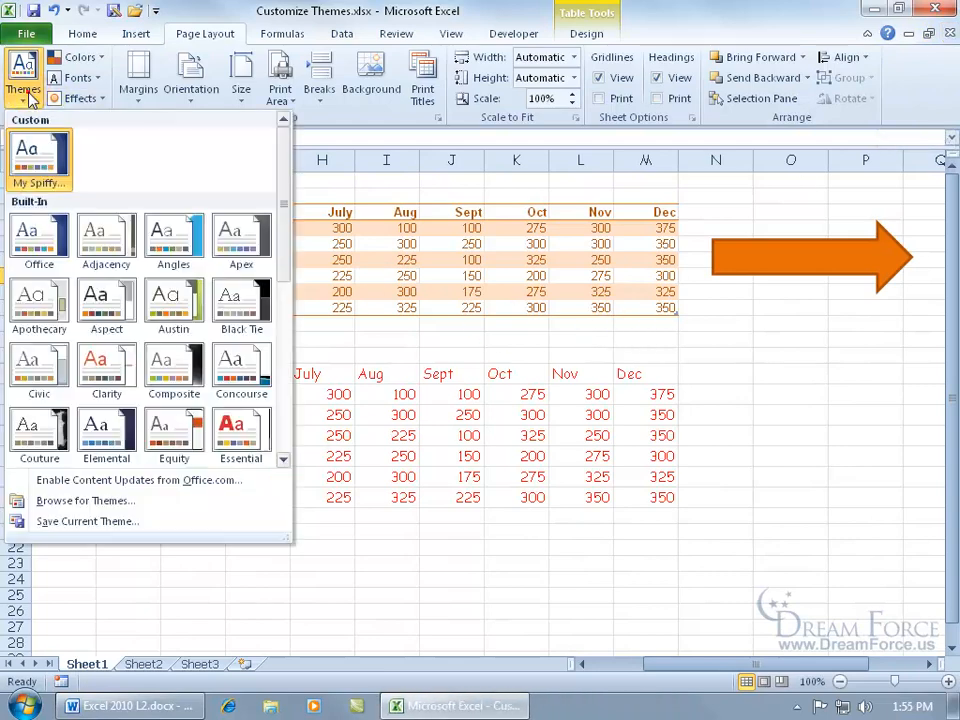
{"action": "right_click", "coordinate": [26, 152]}
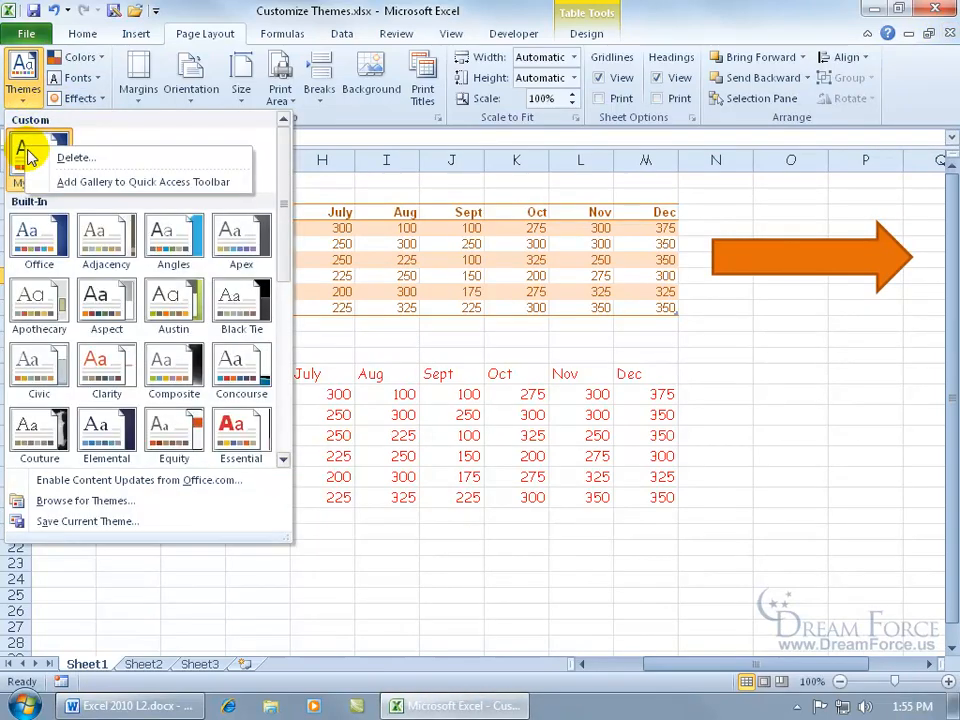